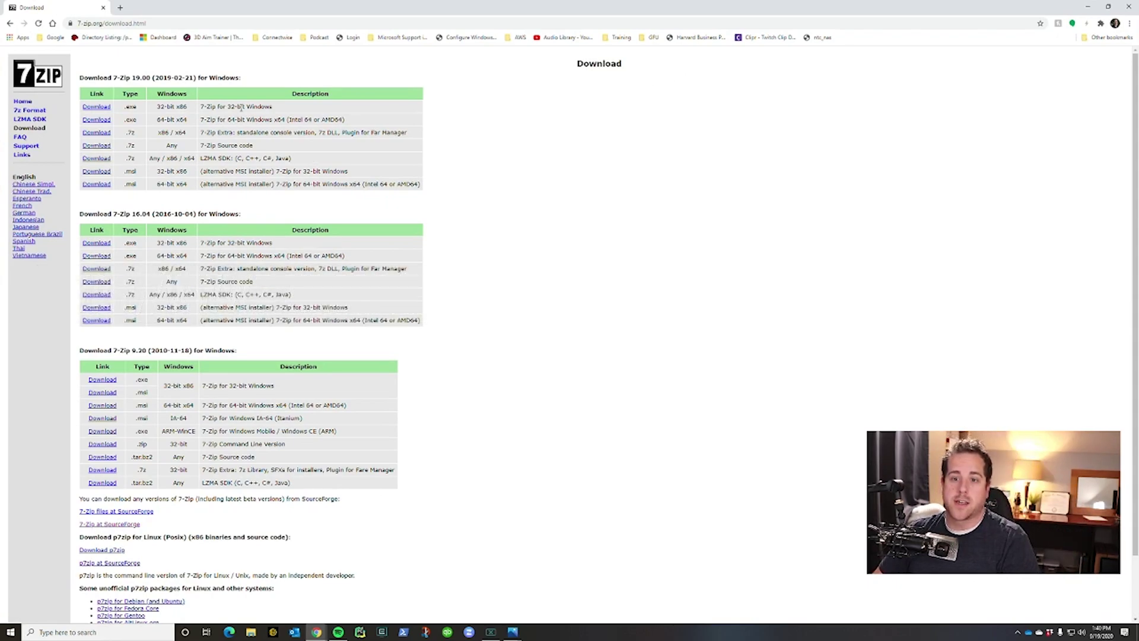
Download the 64-bit 7-Zip 19.00 installer and install it to the default C:\Program Files\7-Zip.
left_click(104, 121)
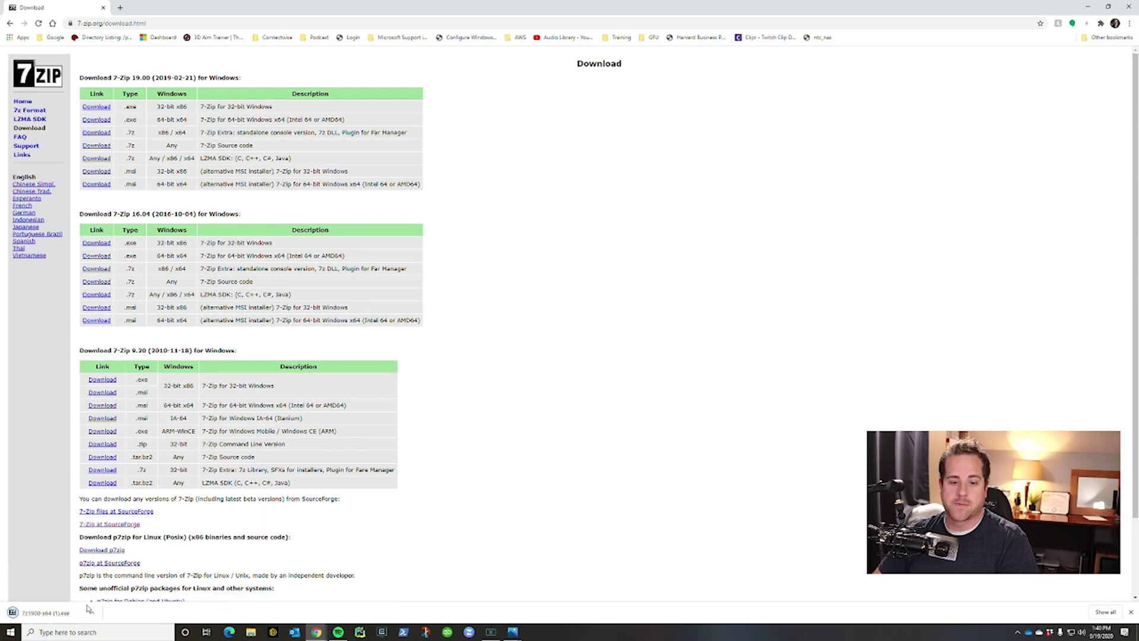
left_click(60, 617)
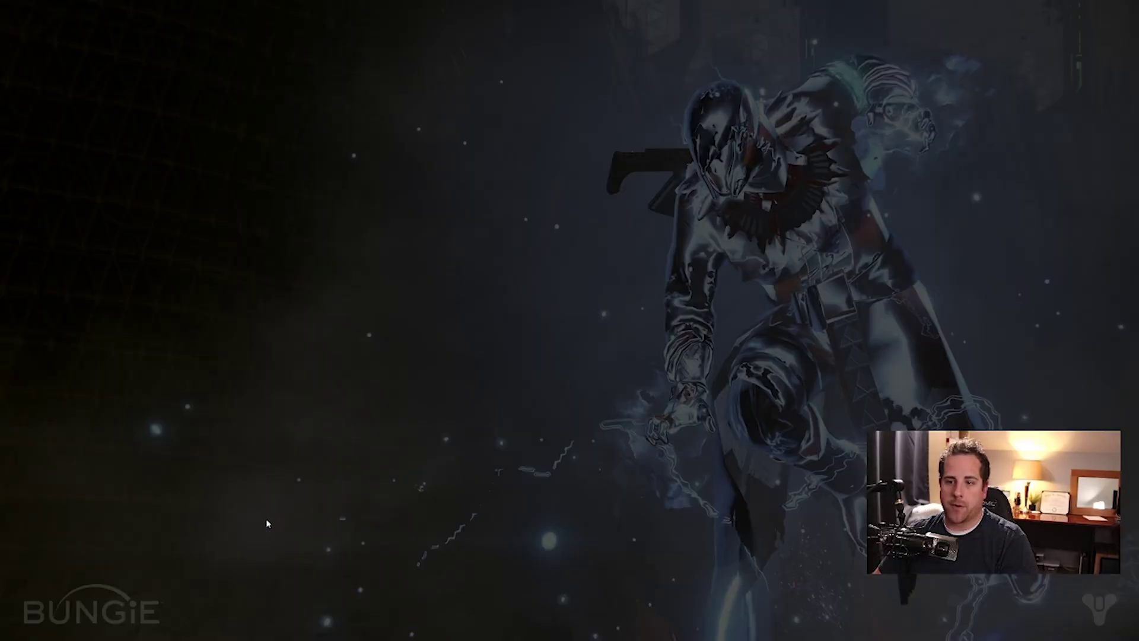
left_click(510, 383)
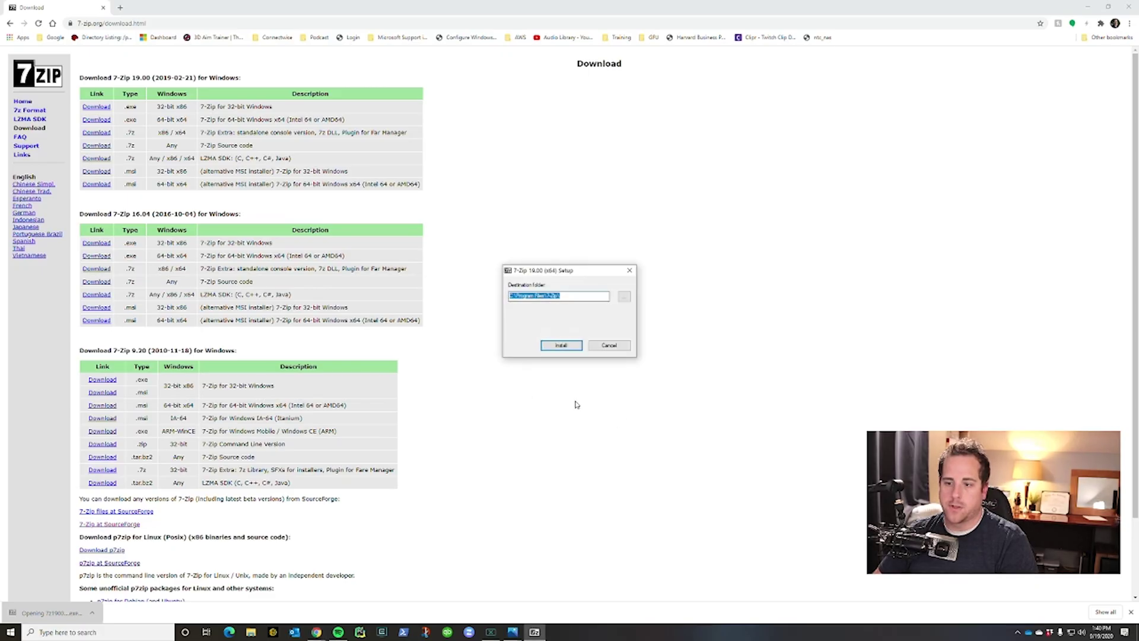
left_click(561, 346)
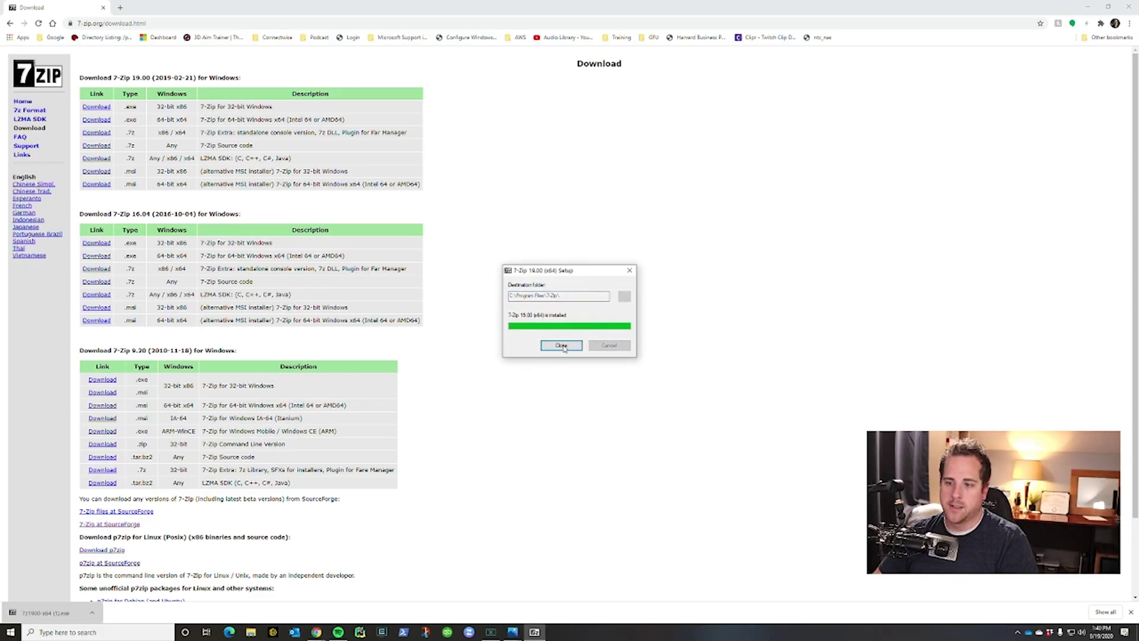
left_click(563, 347)
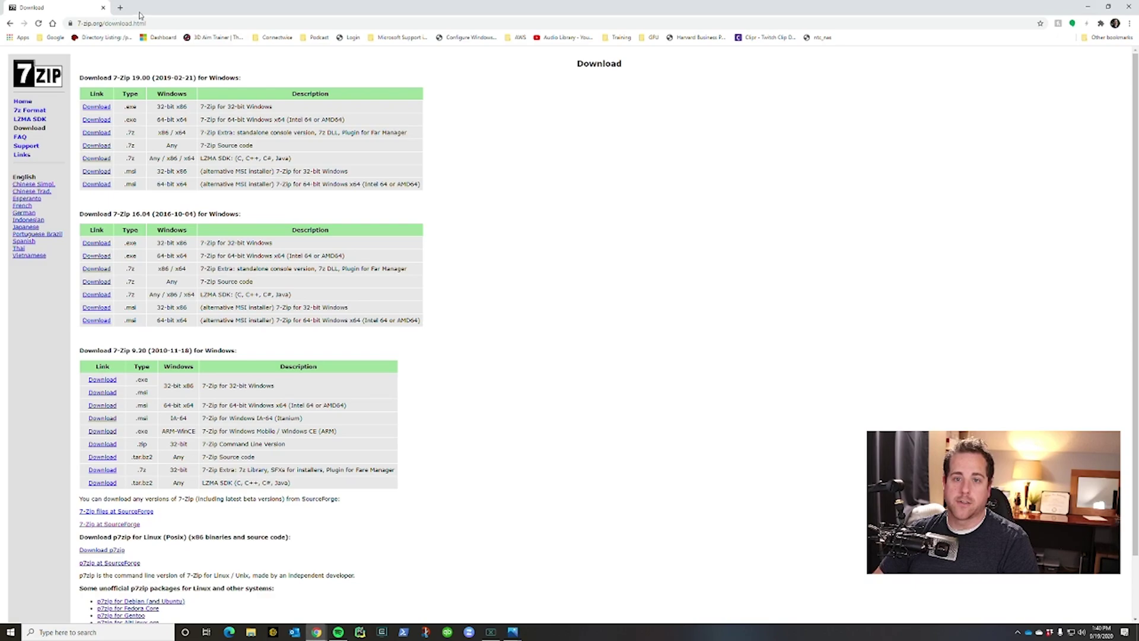
Download DiscordSetup.exe for Windows from discord.com and show it in the Downloads folder.
left_click(1088, 7)
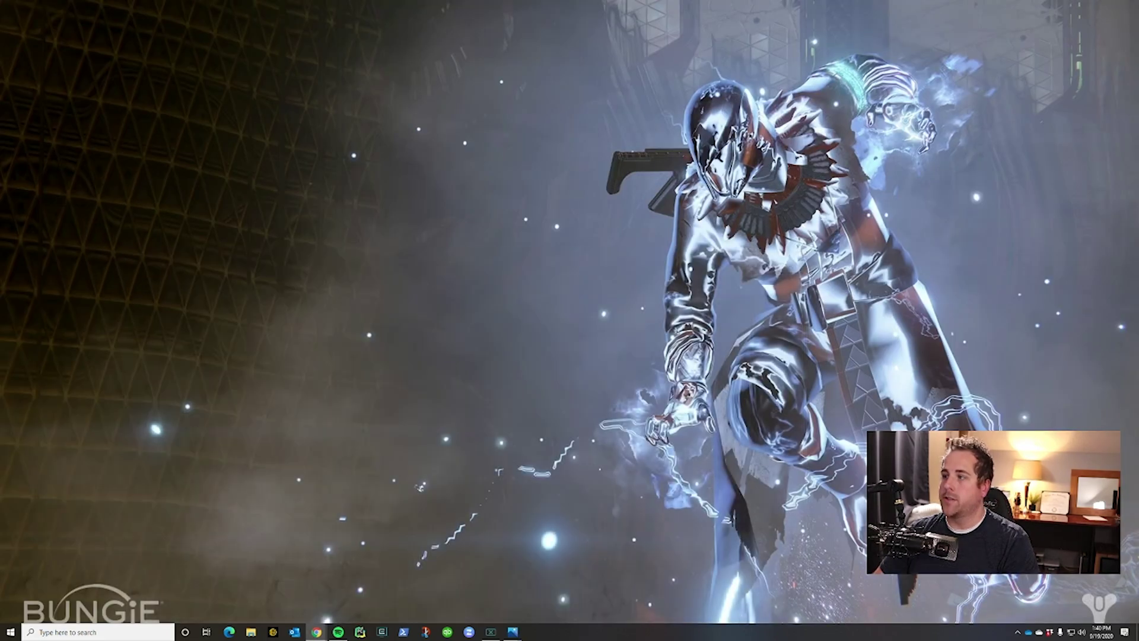
left_click(317, 632)
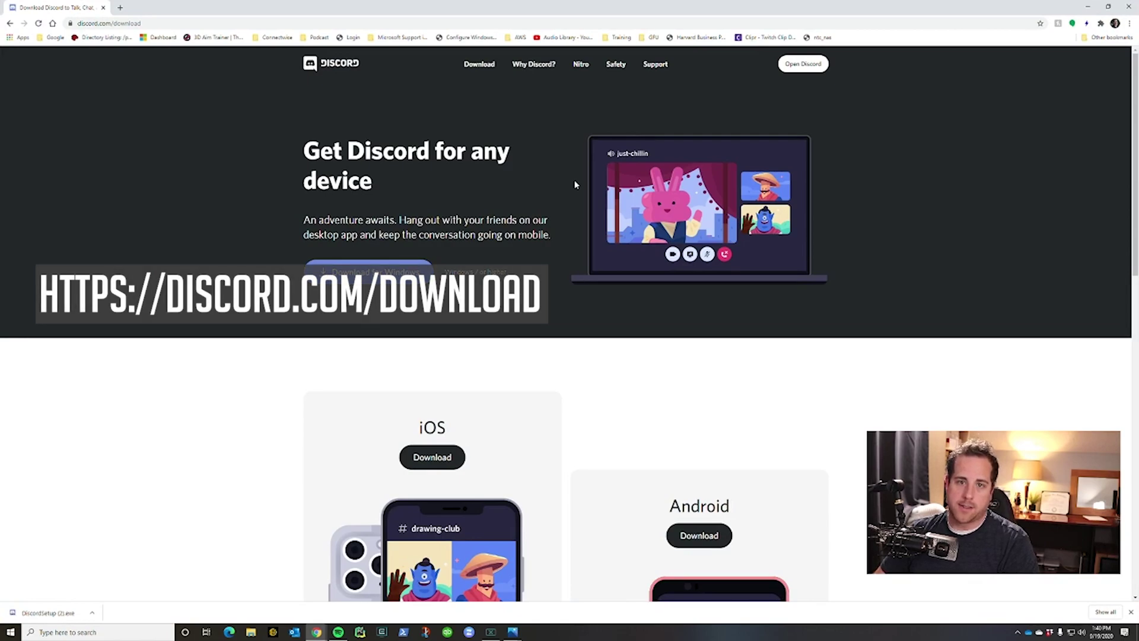
left_click(369, 272)
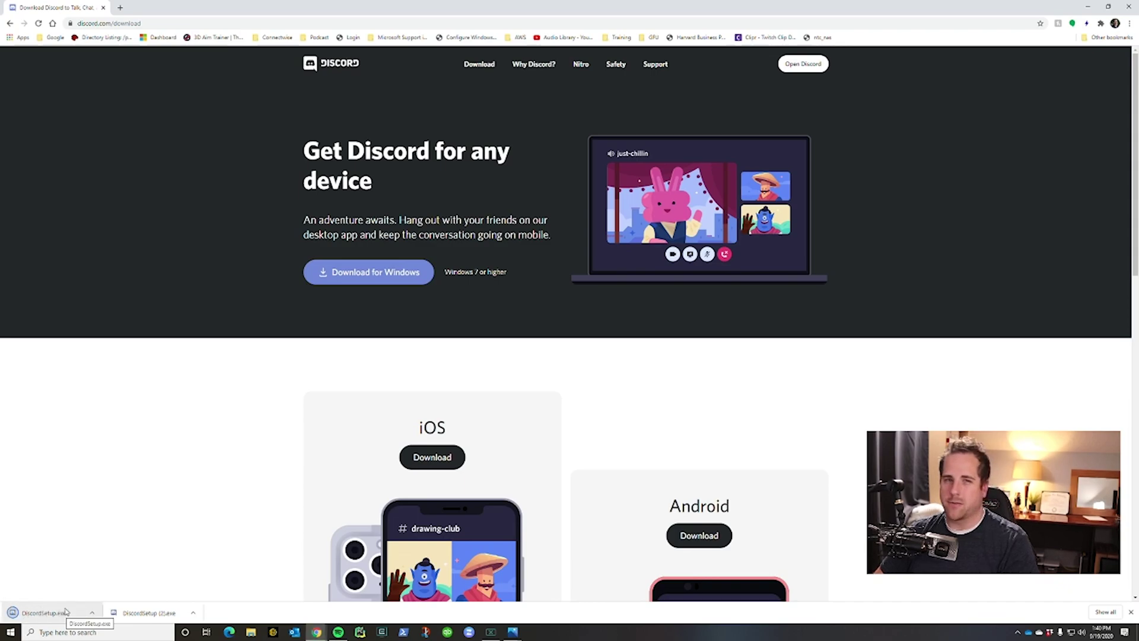
left_click(93, 613)
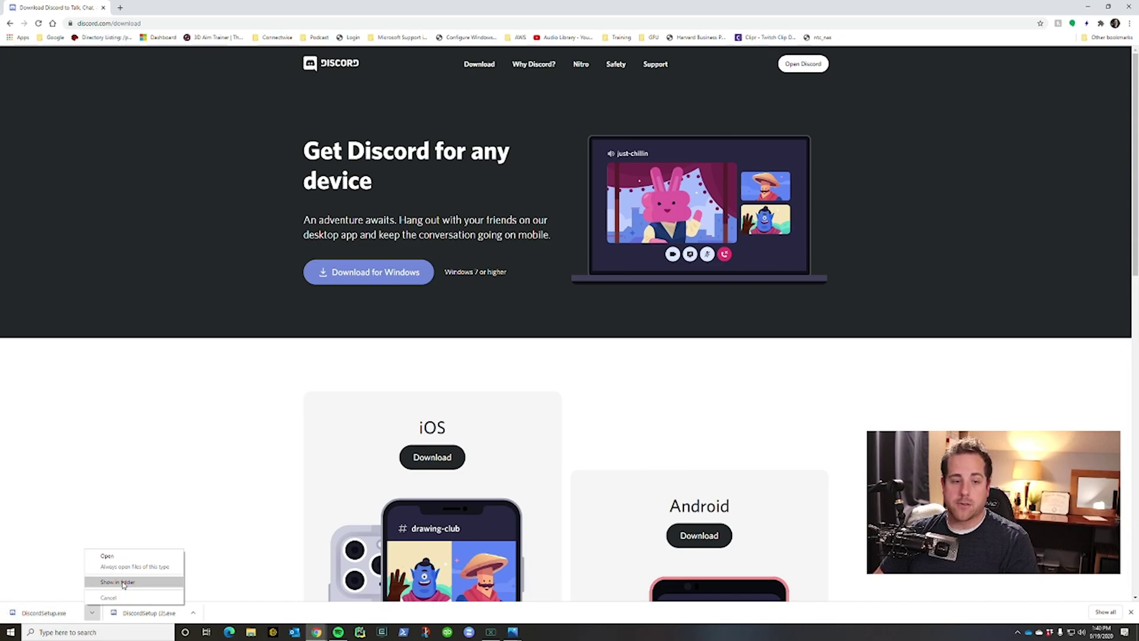
left_click(123, 583)
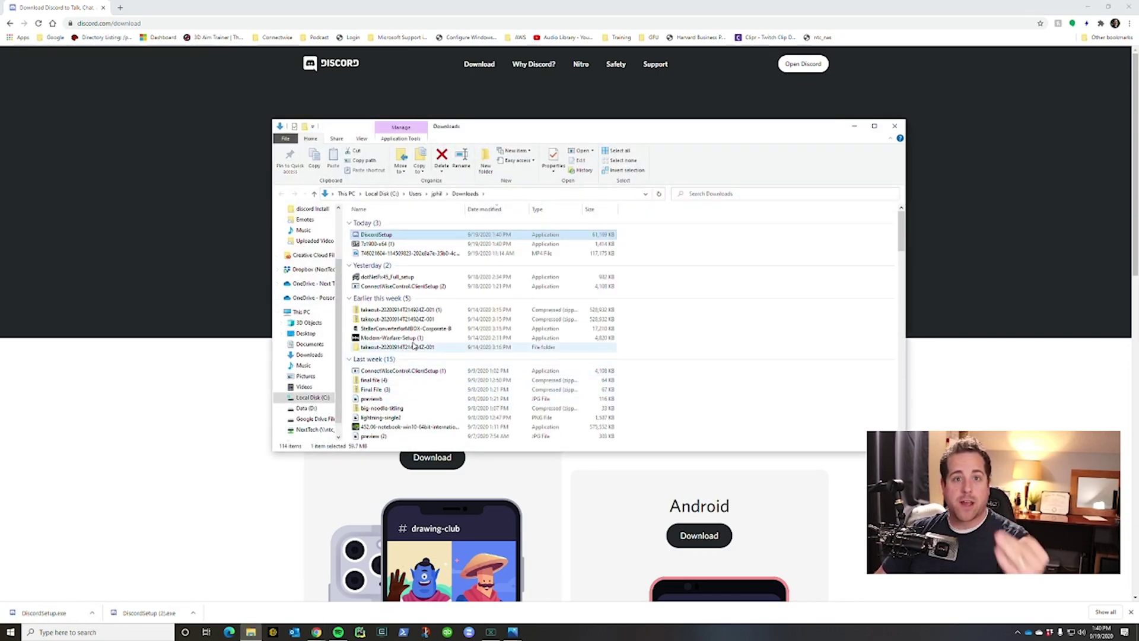
Extract DiscordSetup.exe with 7-Zip into its own DiscordSetup folder and open it.
right_click(383, 236)
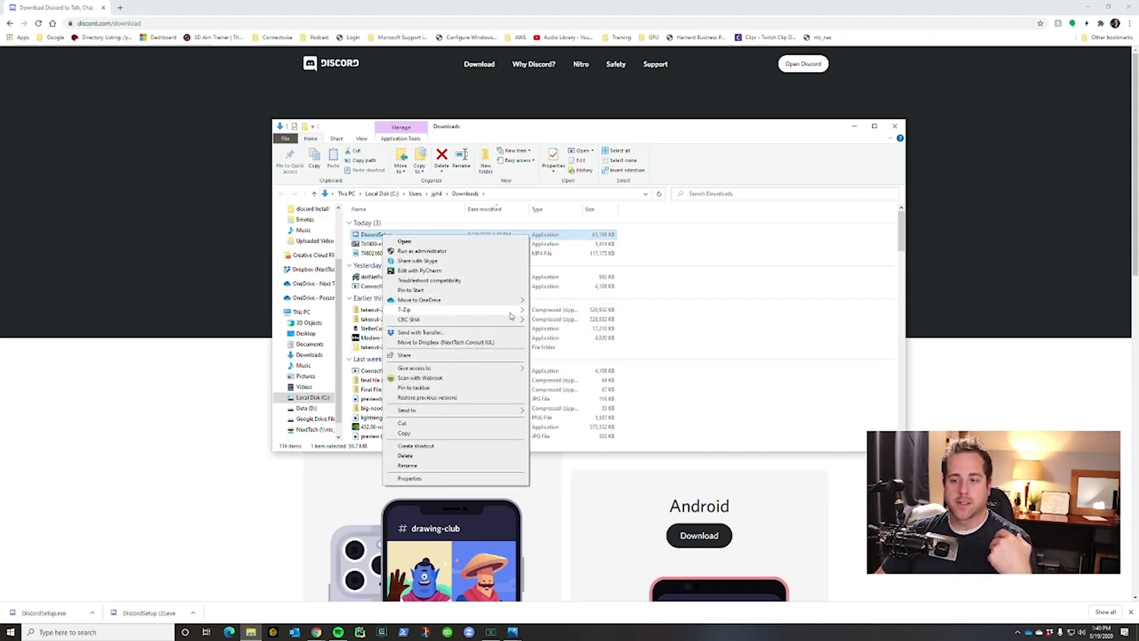
mouse_move(511, 311)
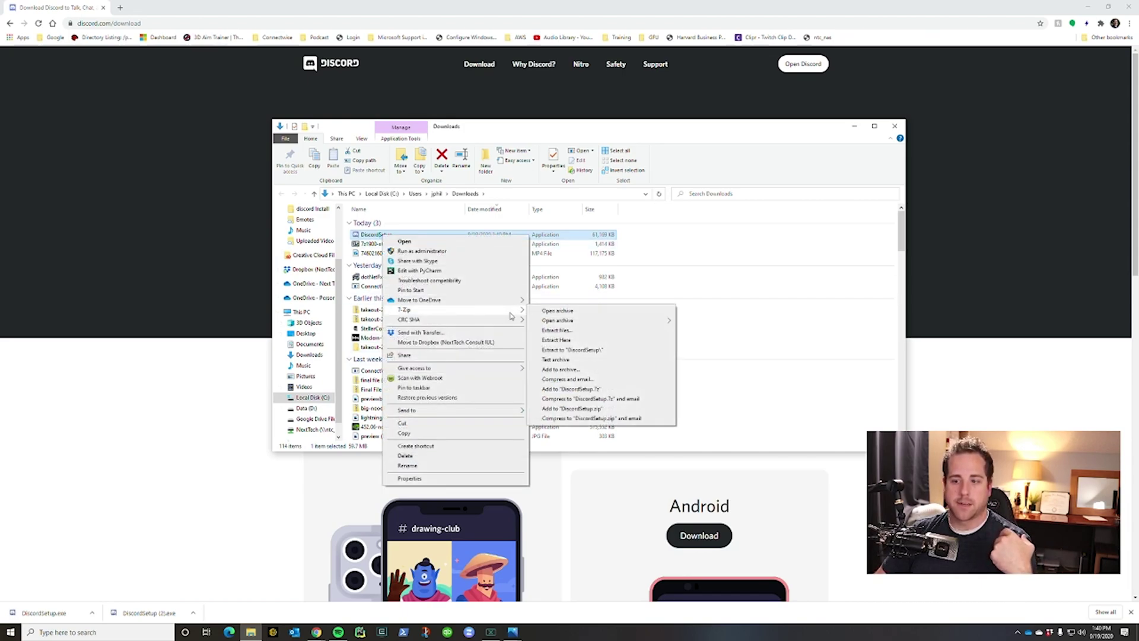
left_click(606, 352)
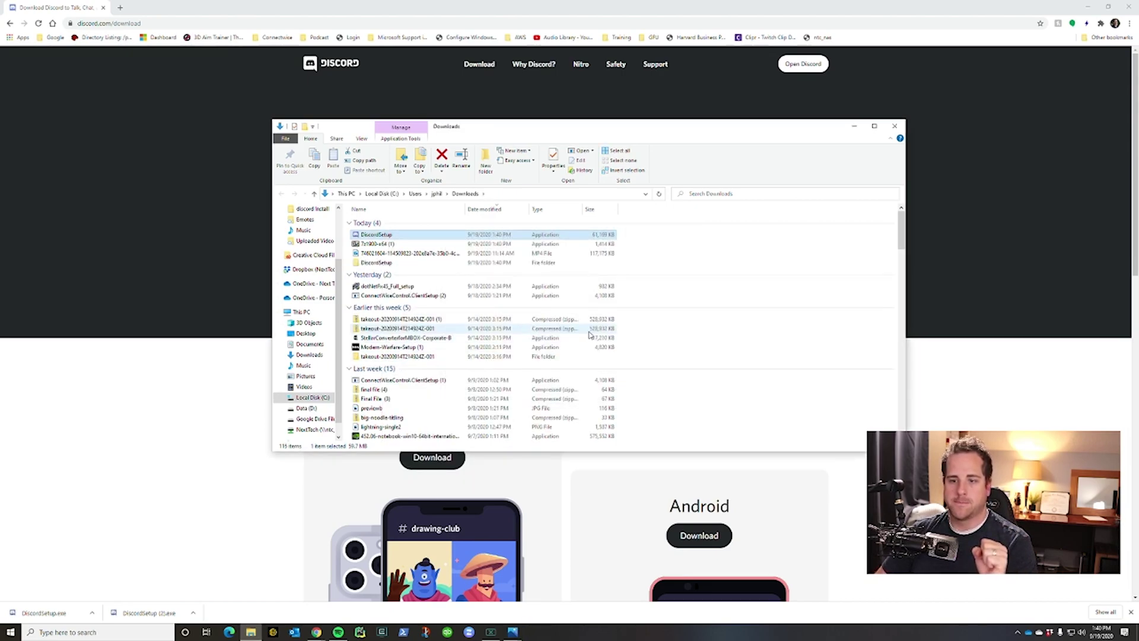
double_click(380, 263)
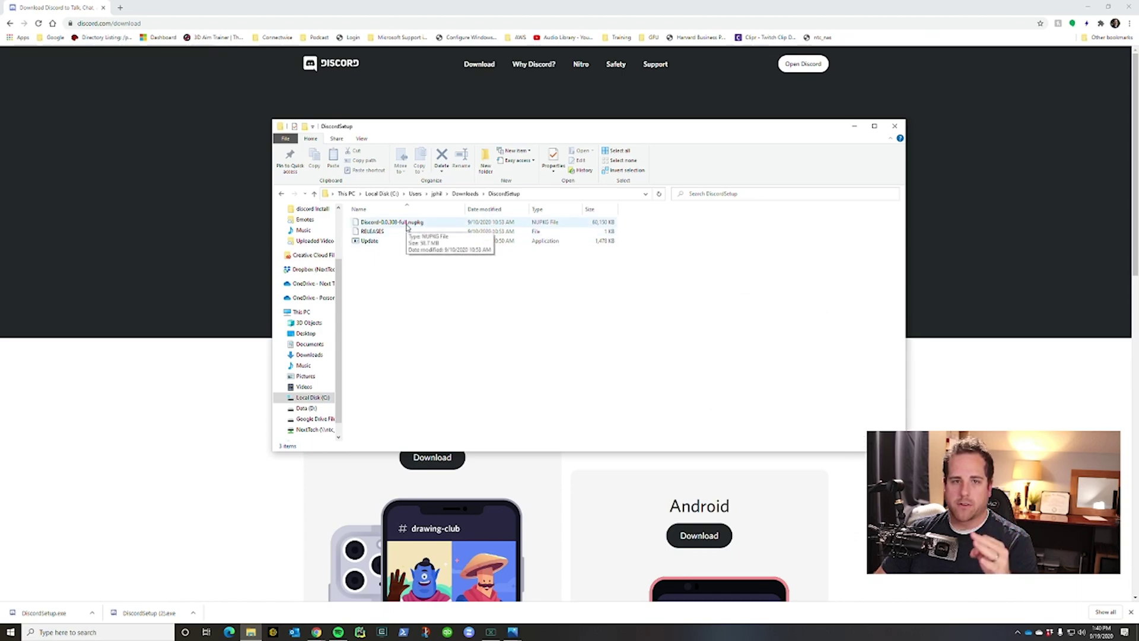
Extract Discord-0.0.308-full.nupkg into its own folder and open its lib\net45 subfolder.
right_click(406, 226)
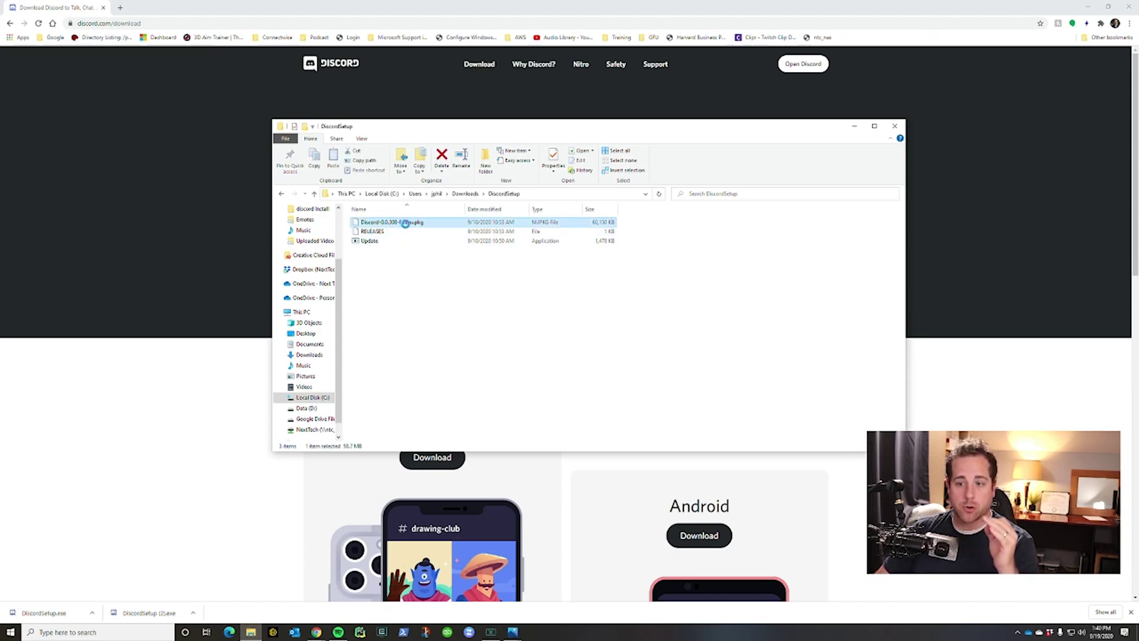
mouse_move(470, 272)
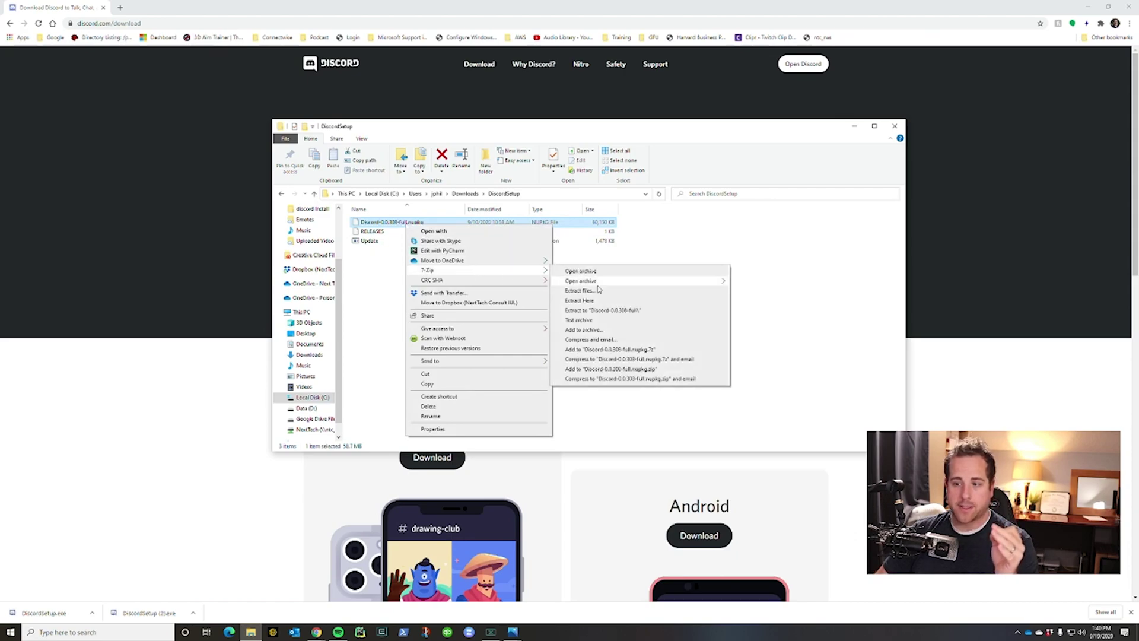
left_click(623, 311)
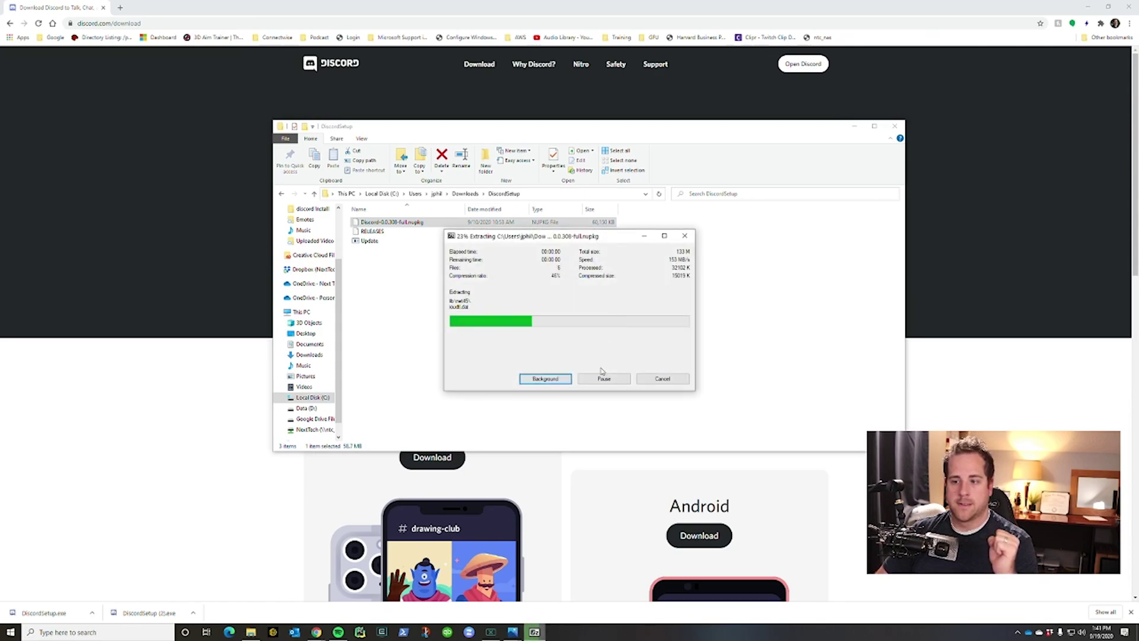
double_click(384, 223)
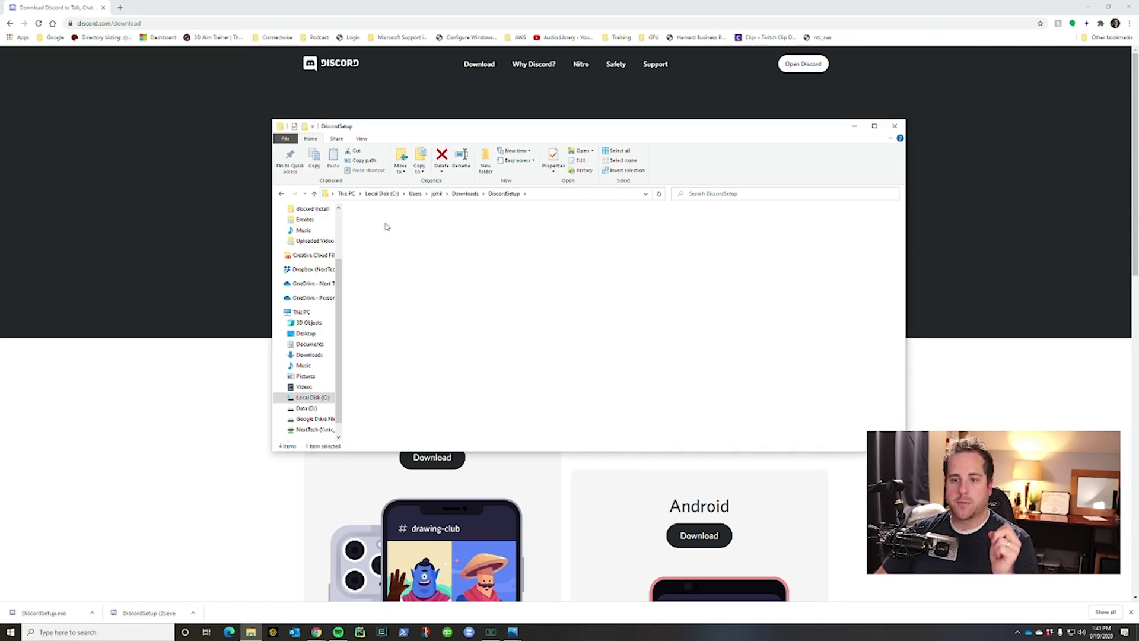
double_click(375, 231)
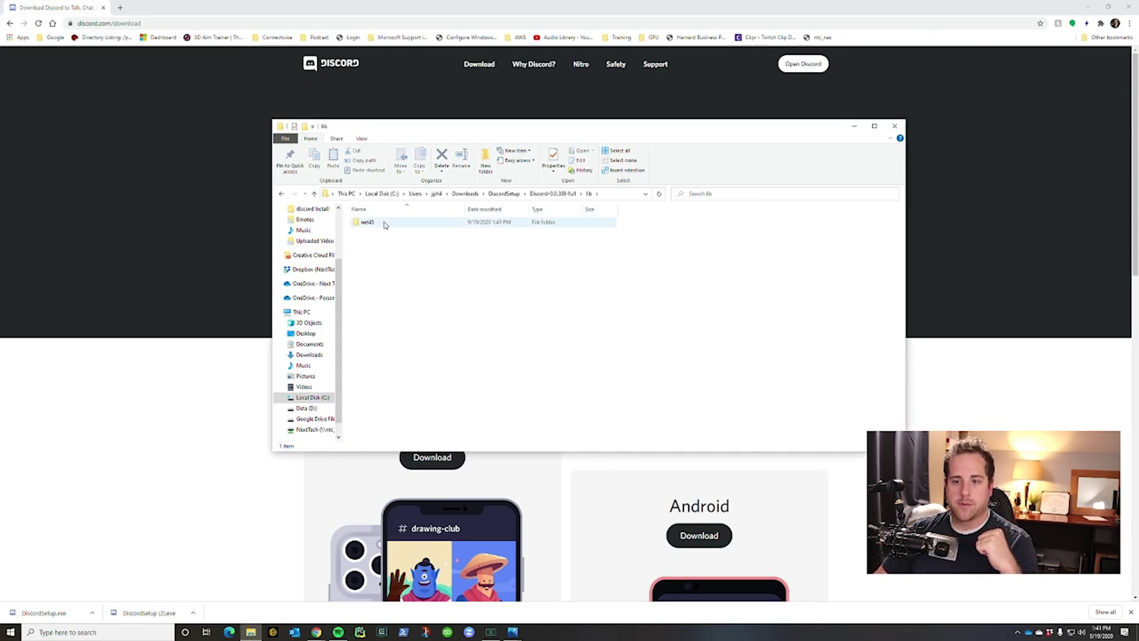
double_click(380, 223)
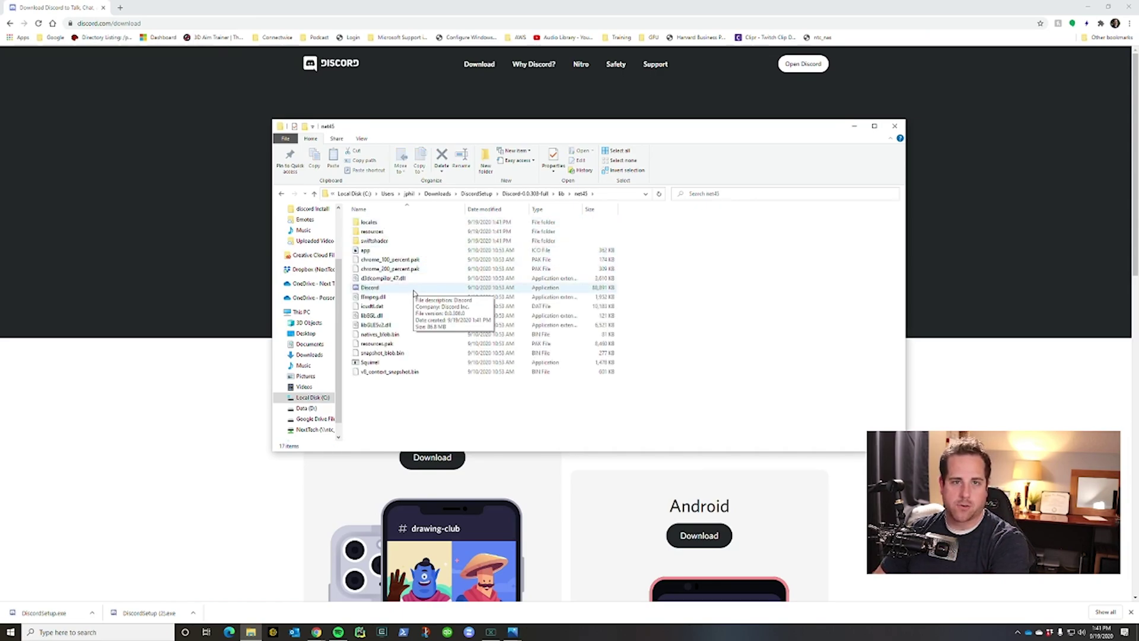
left_click(413, 291)
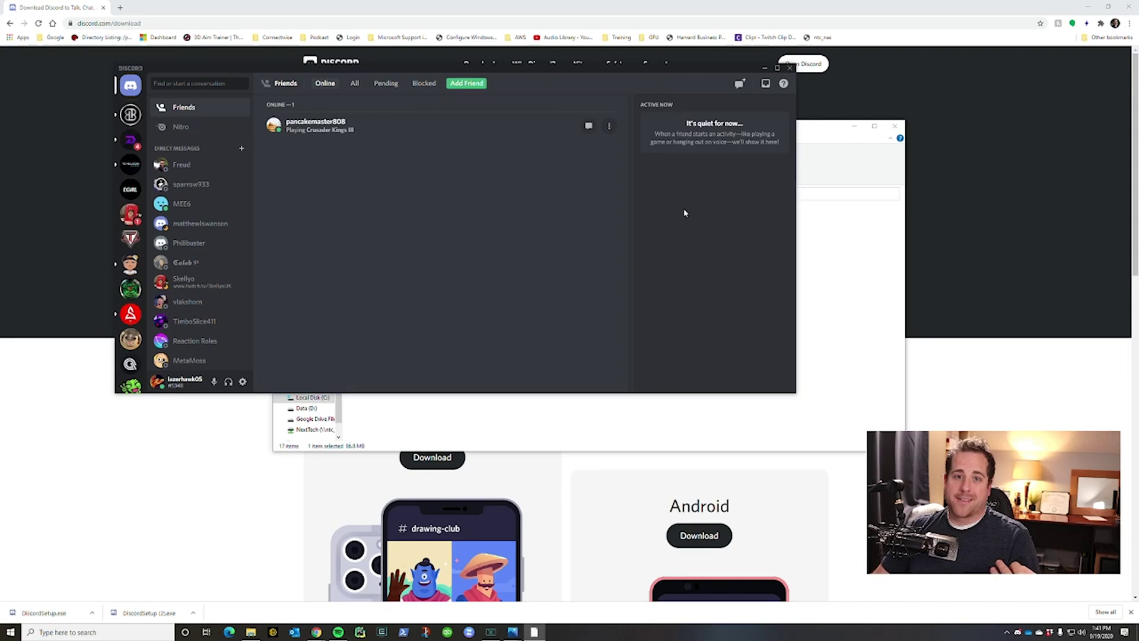
left_click(789, 68)
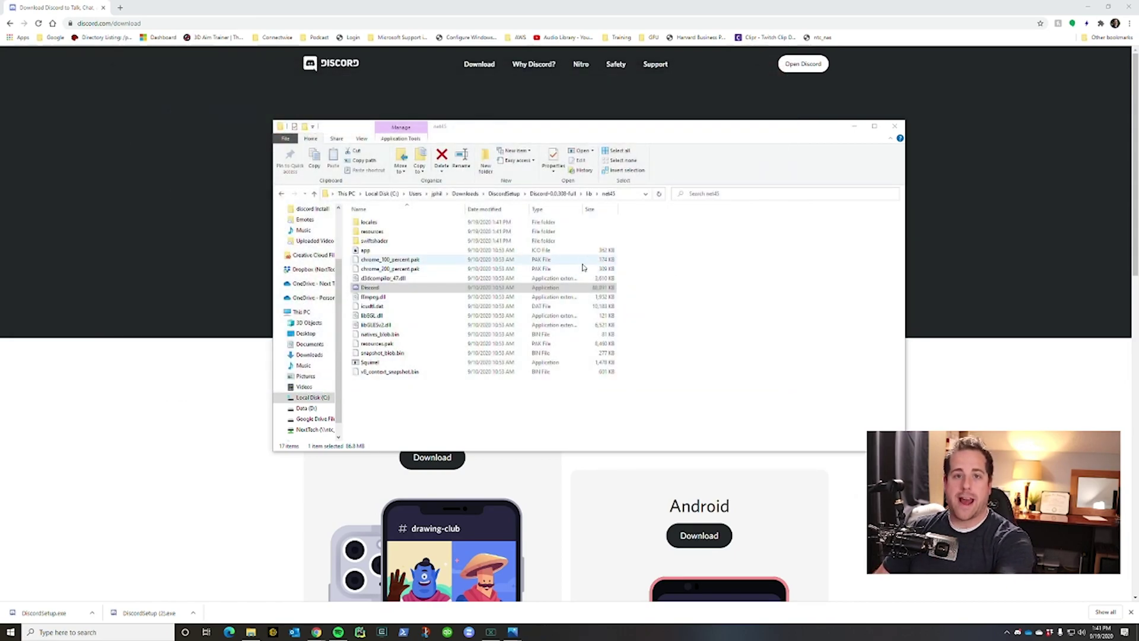
Move the DiscordSetup folder from Downloads onto Local Disk (C:) and open the drive.
left_click(464, 195)
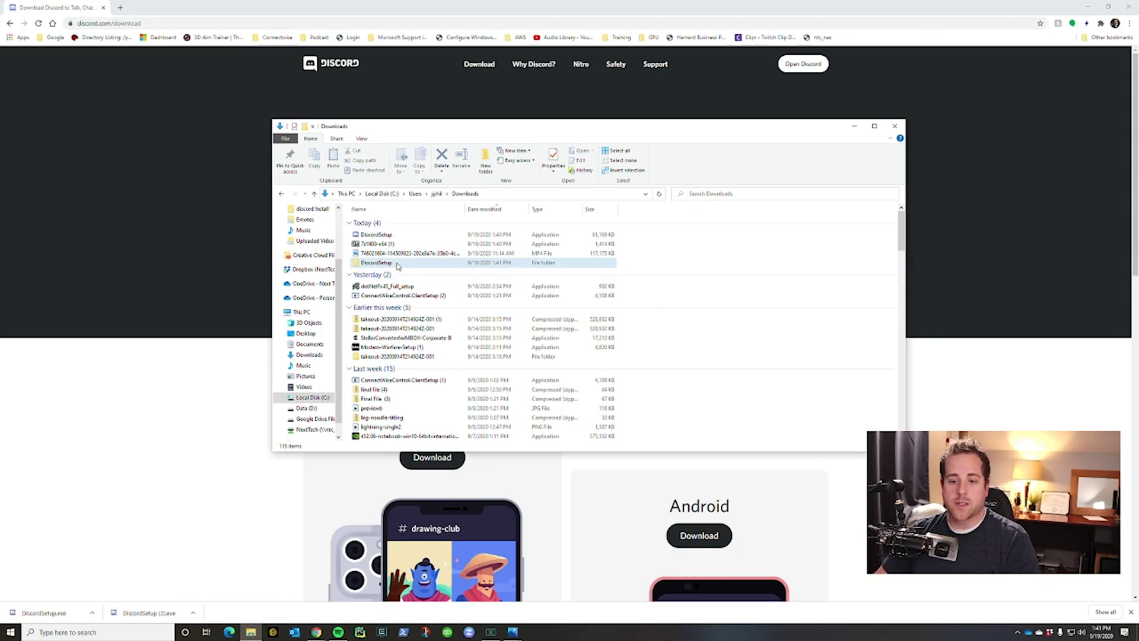
left_click_drag(397, 266, 308, 397)
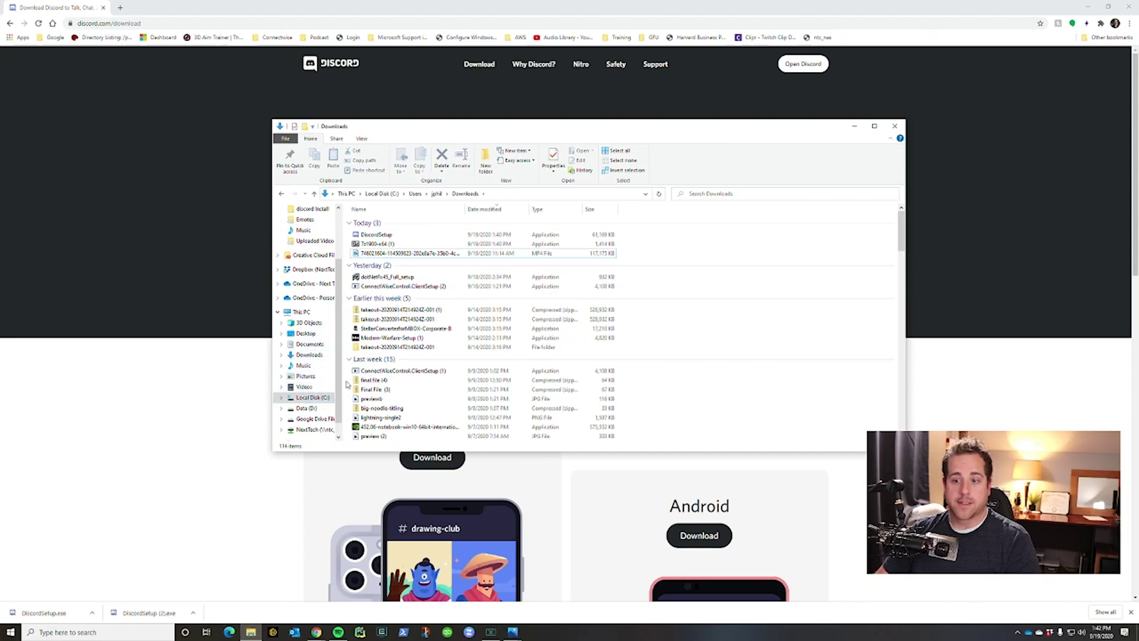
left_click(314, 400)
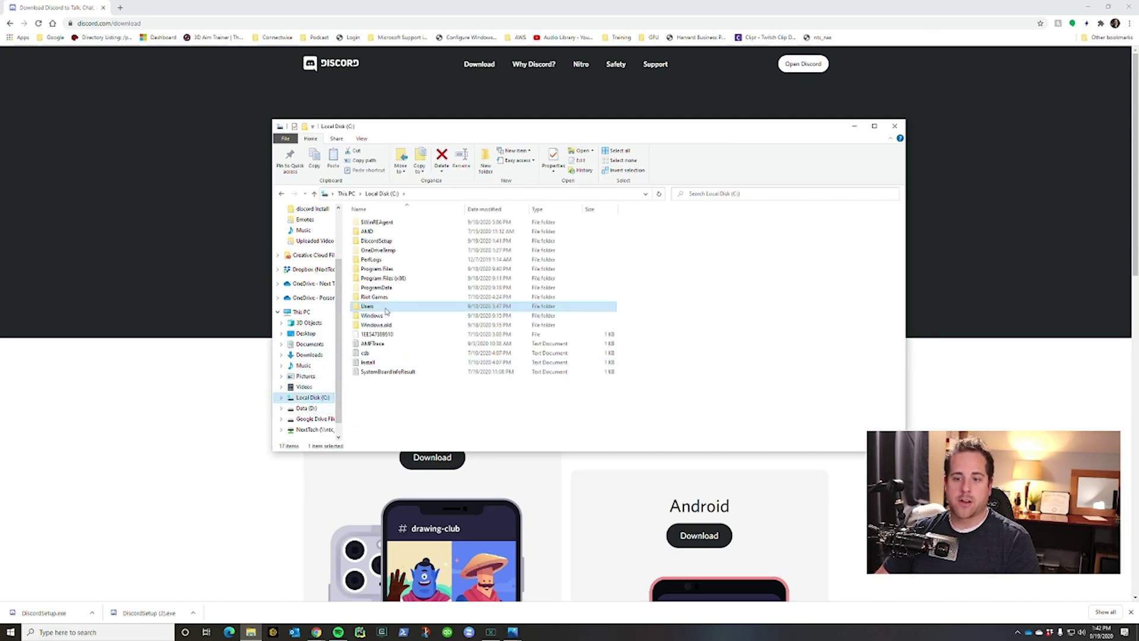
Browse to C:\DiscordSetup\Discord-0.0.308-full\lib\net45 and select the Discord application.
double_click(389, 242)
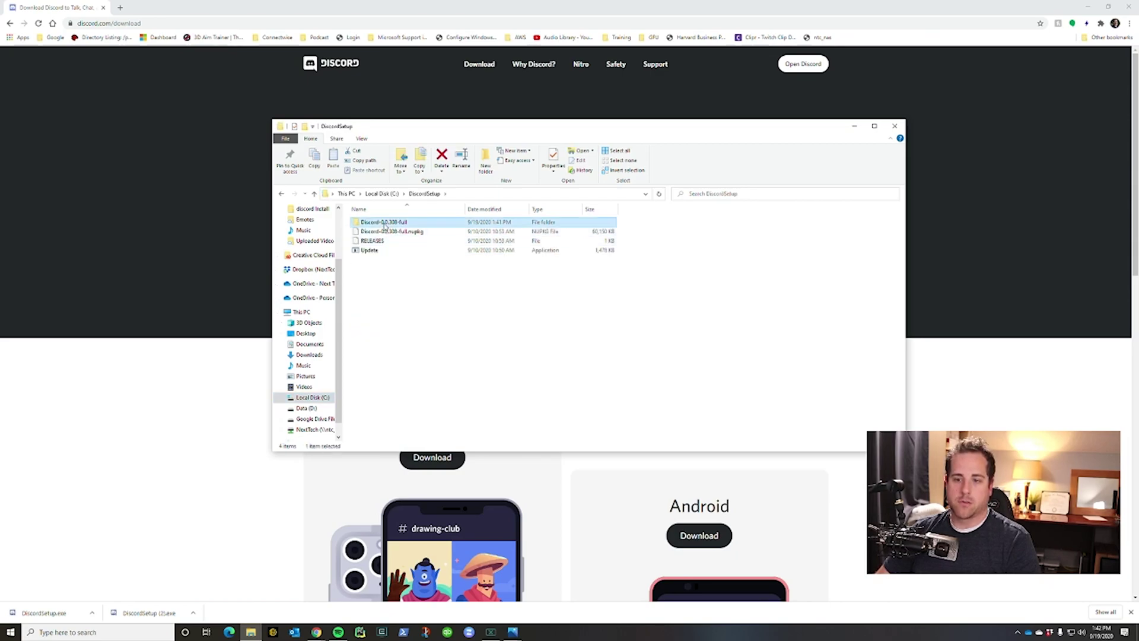
double_click(384, 223)
double_click(374, 231)
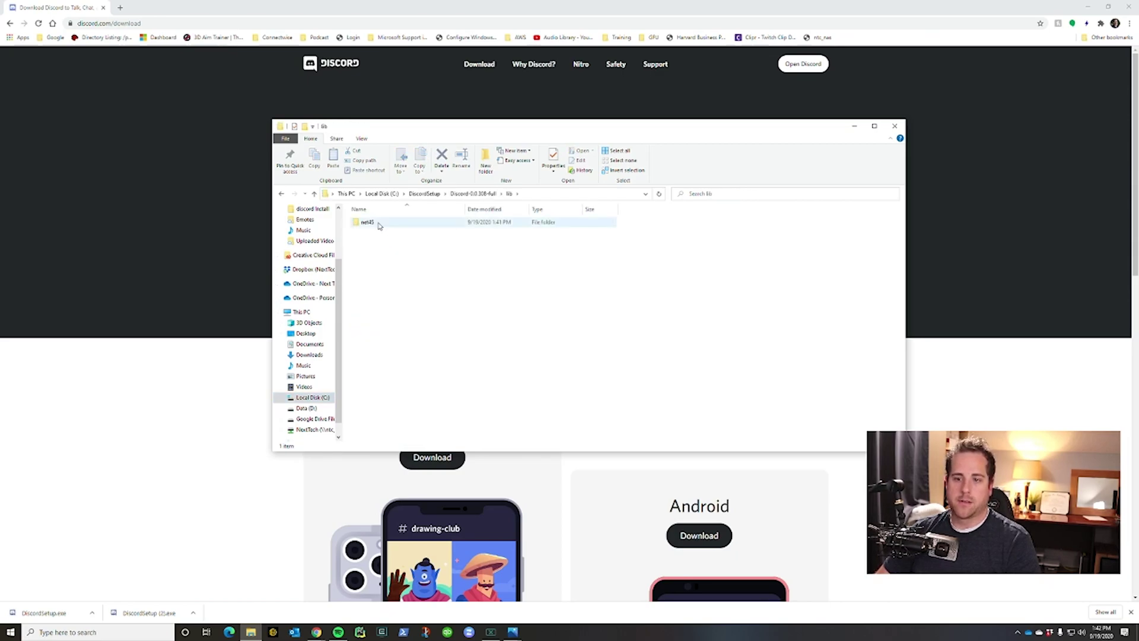
double_click(380, 223)
left_click(372, 289)
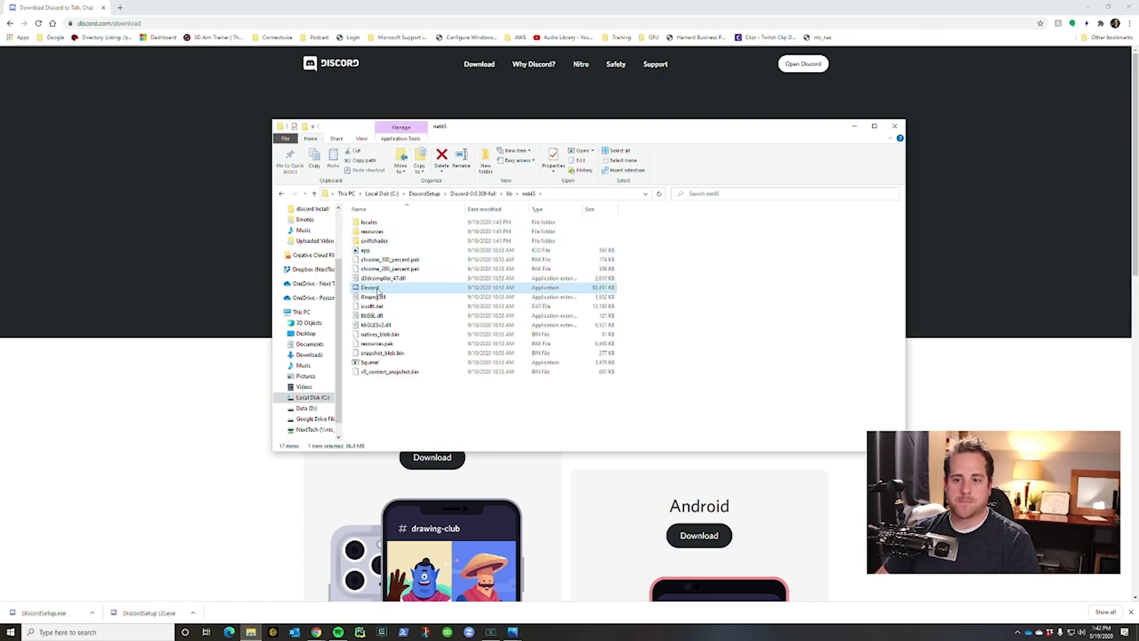
right_click(381, 291)
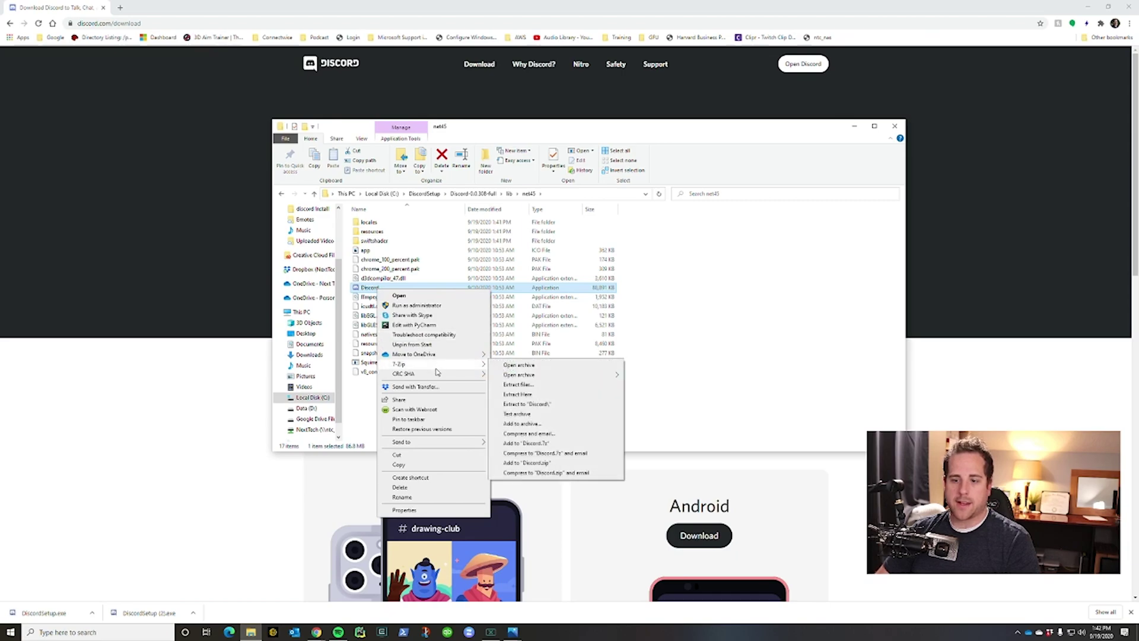
Pin the Discord application to the taskbar and confirm it now shows Unpin from taskbar.
left_click(431, 422)
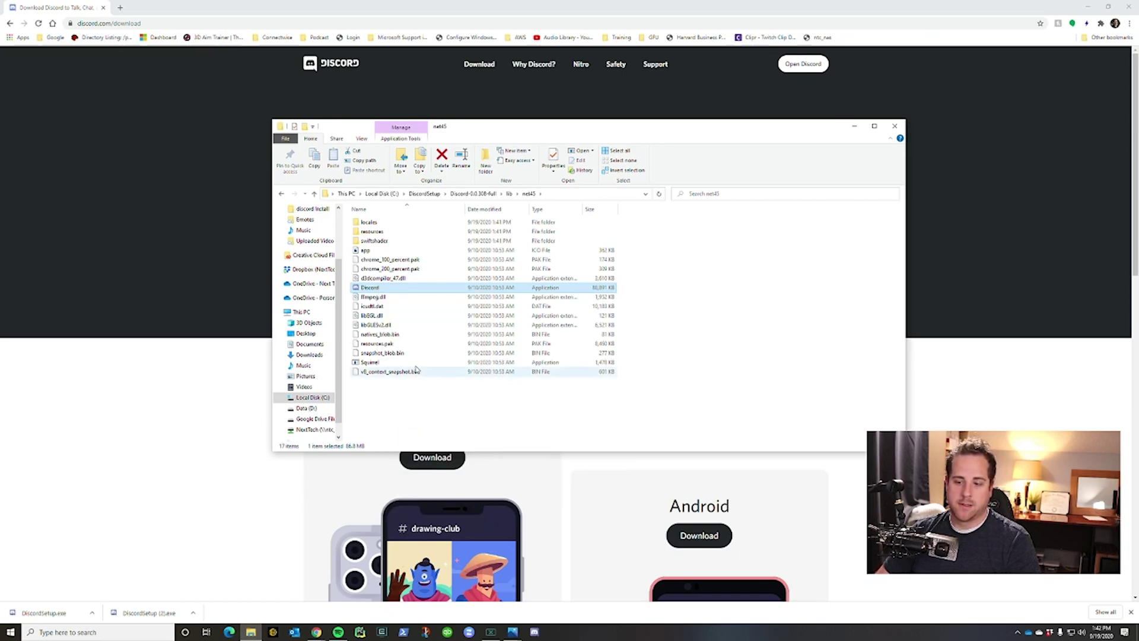
right_click(375, 289)
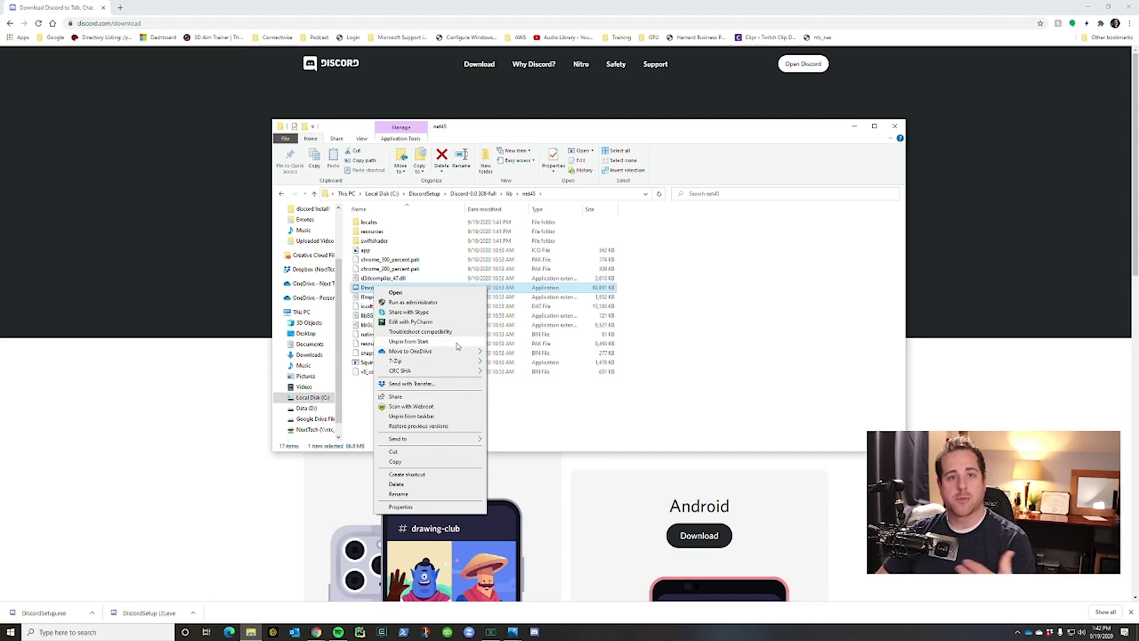
left_click(662, 430)
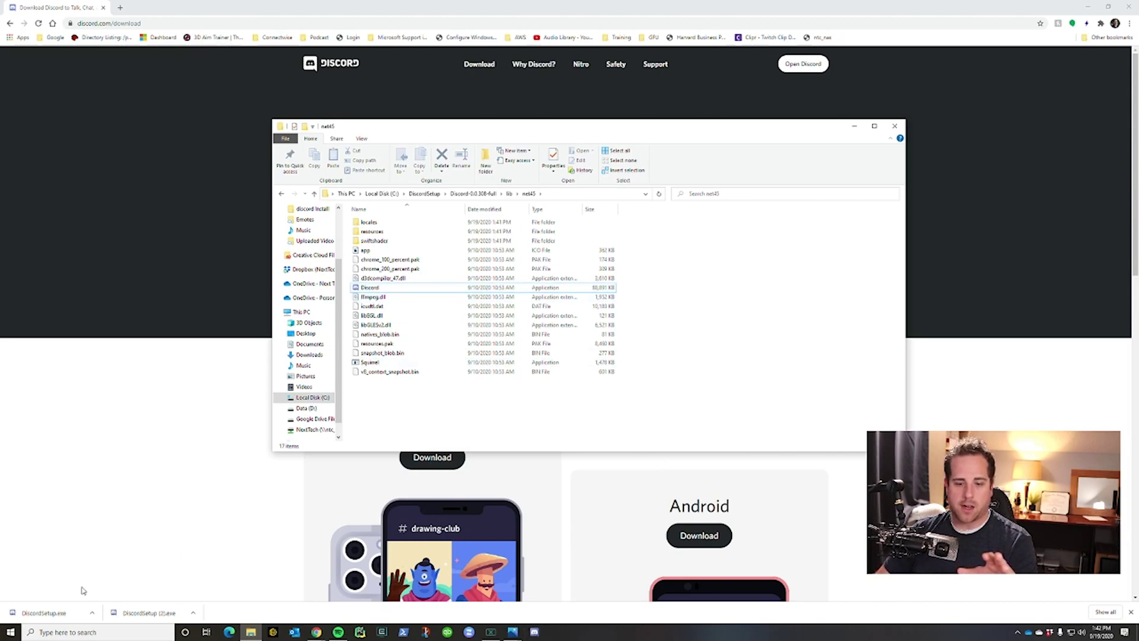
Check Discord's tile in the Start menu, then launch Discord.exe from the net45 folder.
left_click(10, 632)
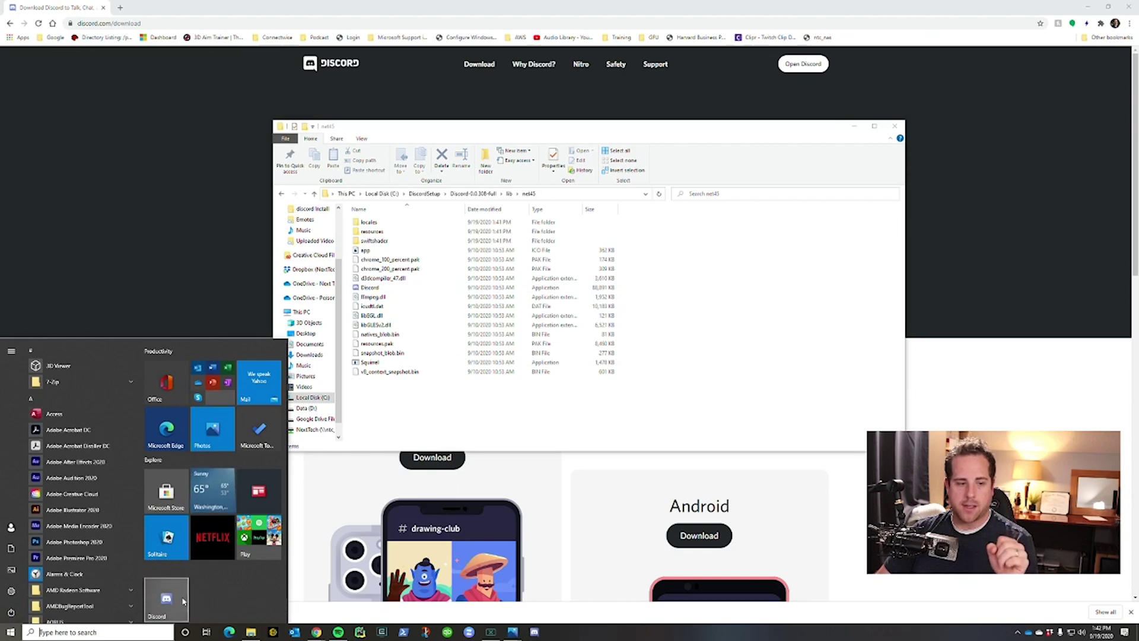
left_click(613, 422)
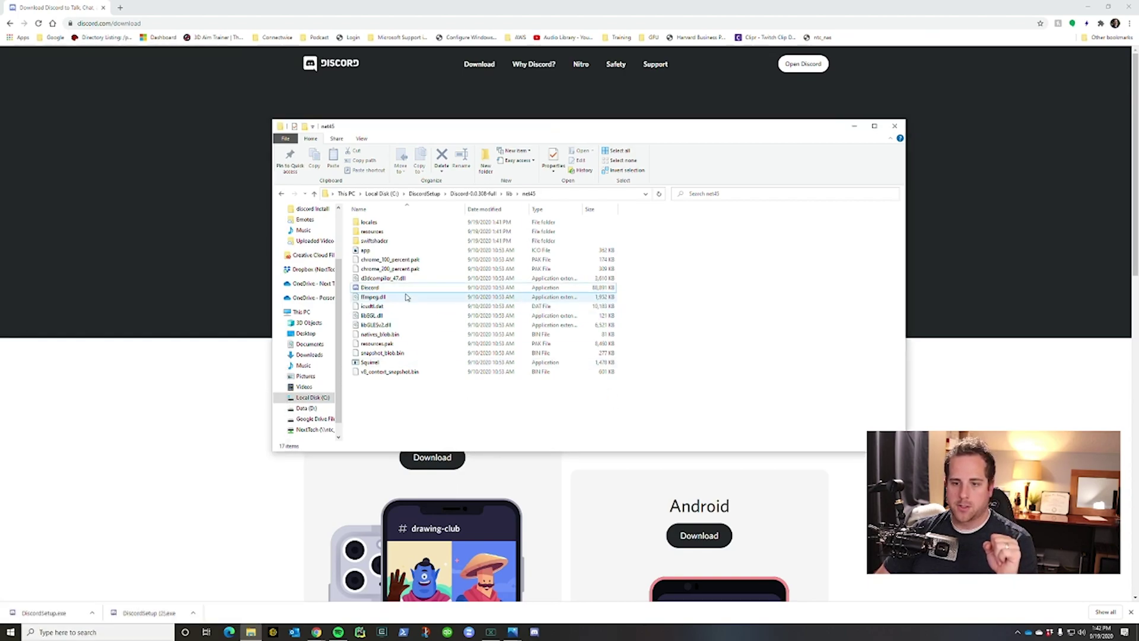
left_click(405, 288)
double_click(405, 288)
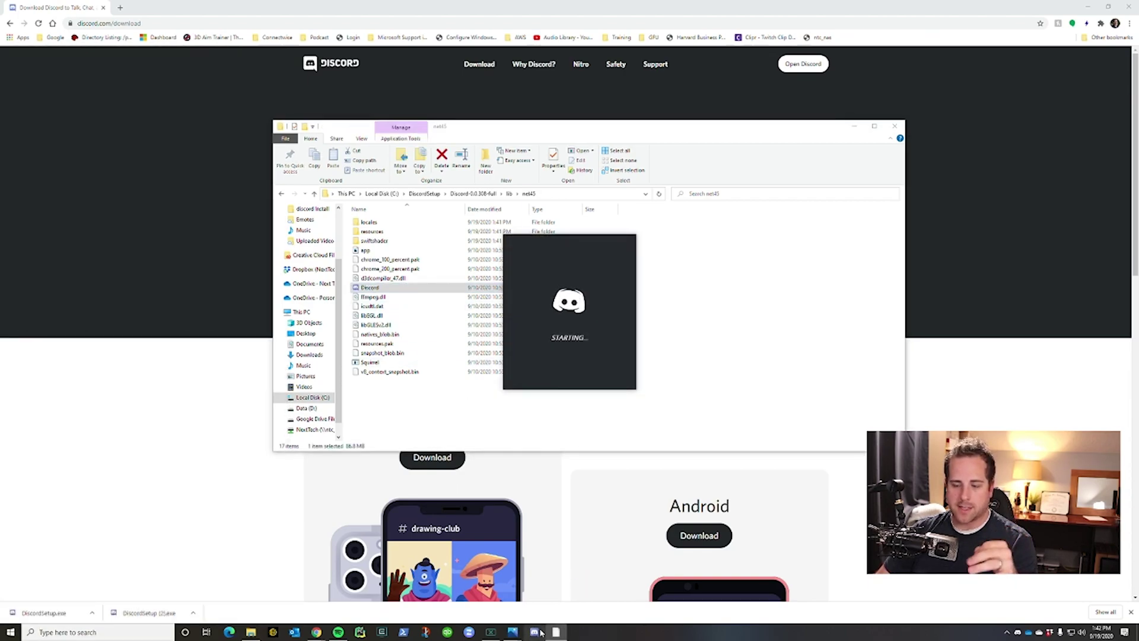